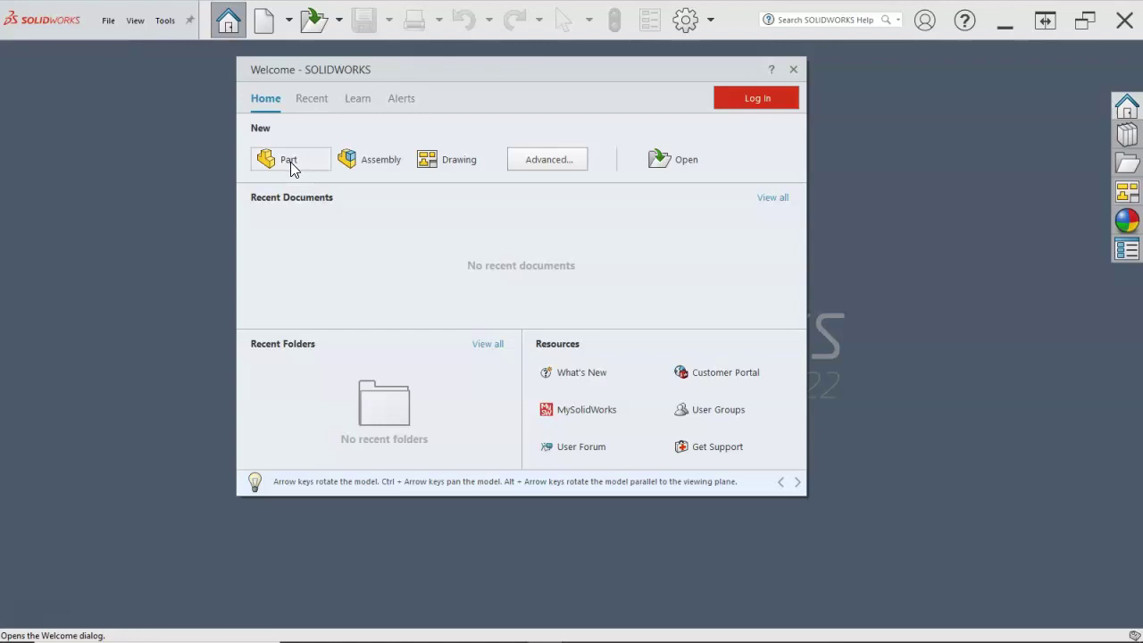
Step: Look through the Templates, MBD and SW Templates sets for new documents, and close the dialogs without creating one
click(531, 164)
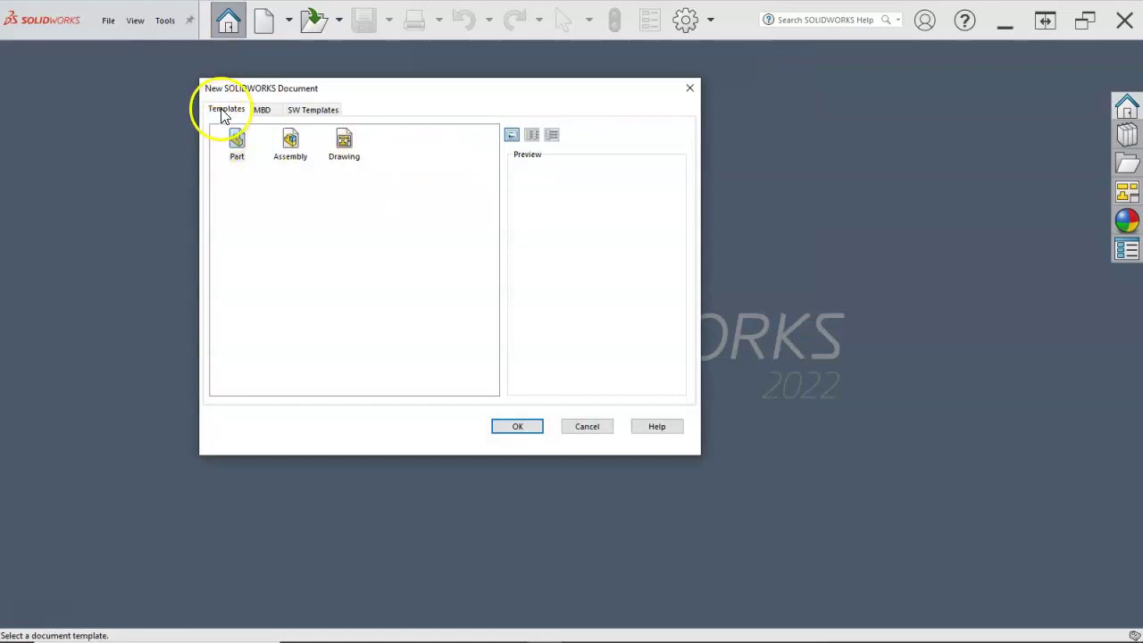
click(259, 110)
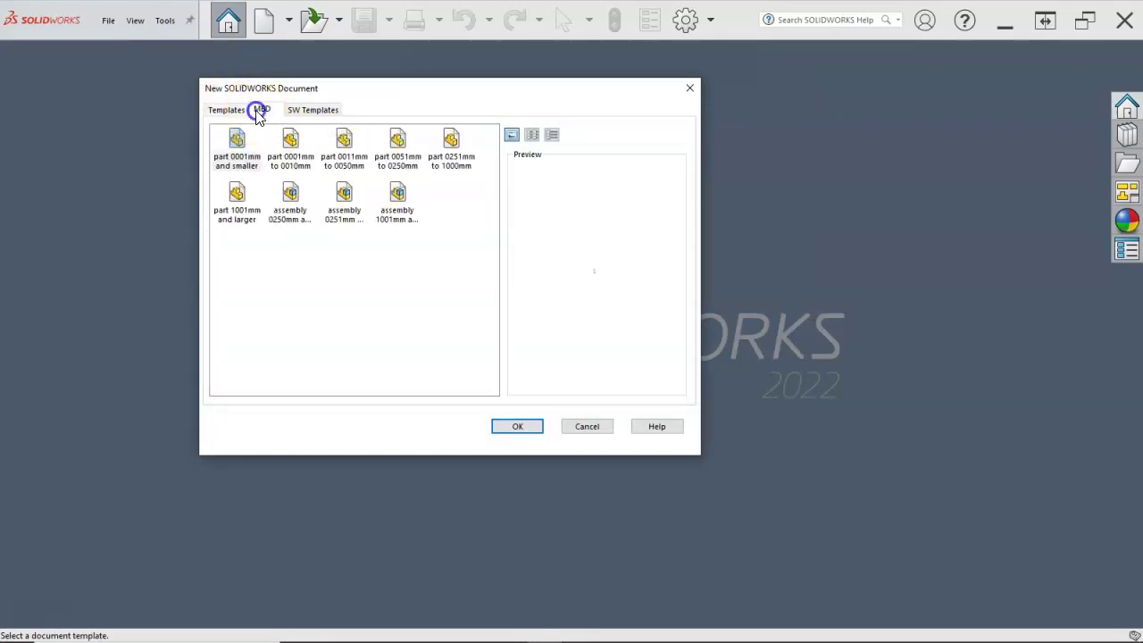
click(306, 116)
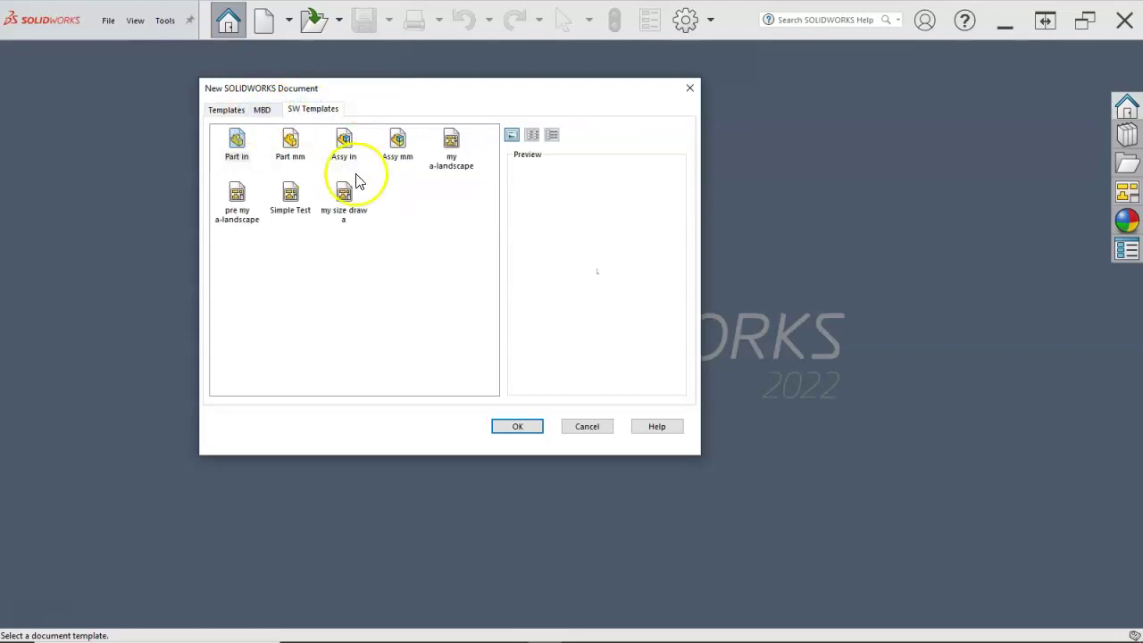
click(227, 109)
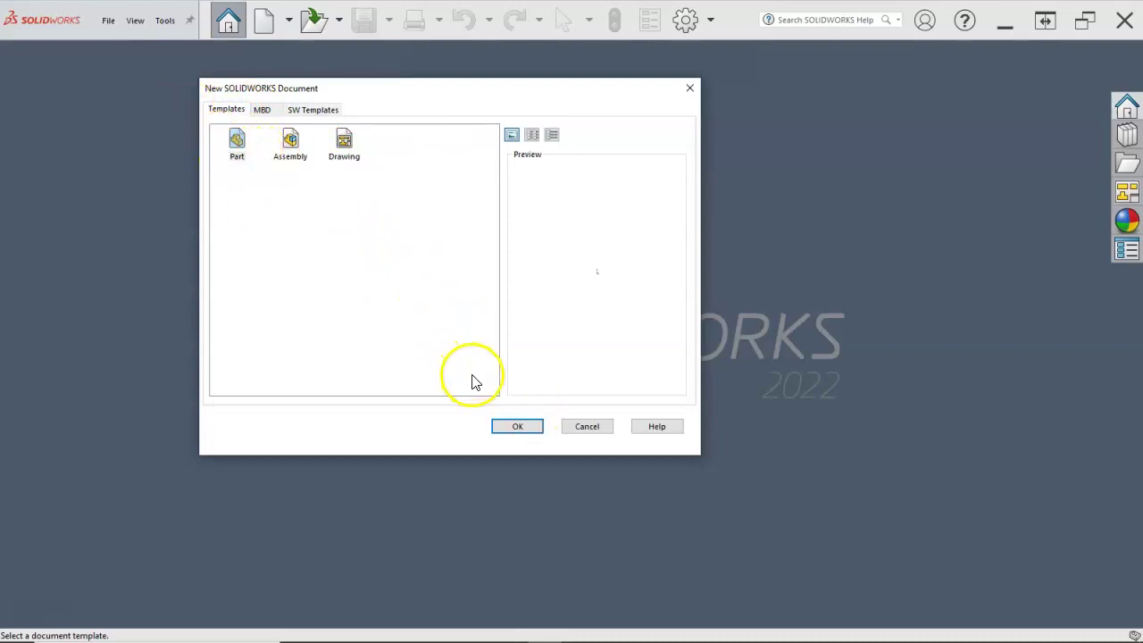
click(604, 427)
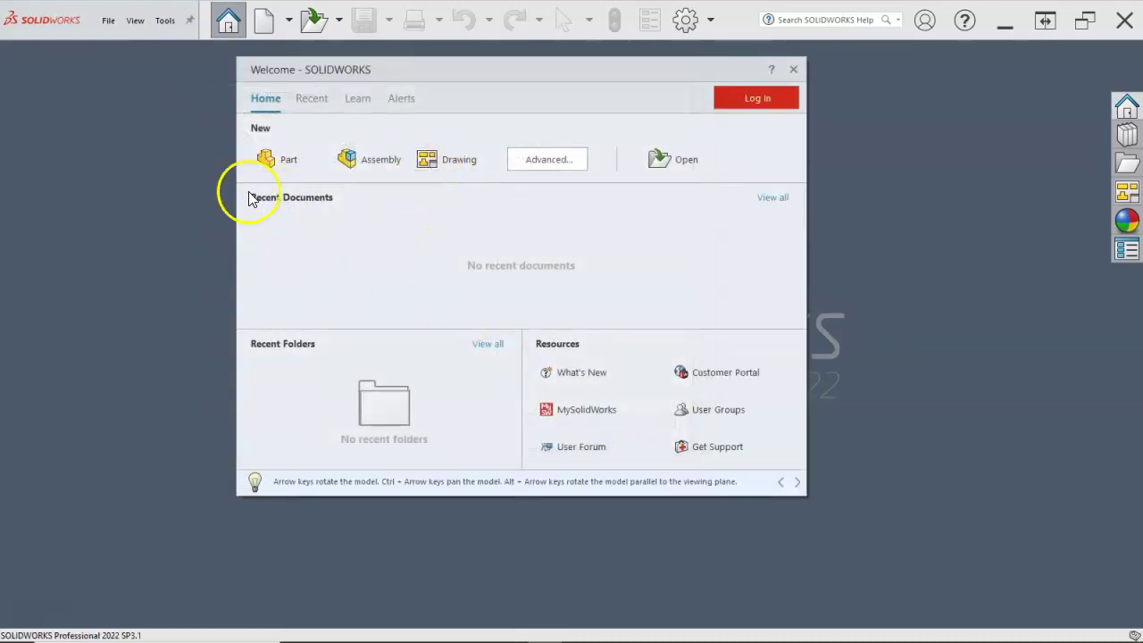
click(194, 178)
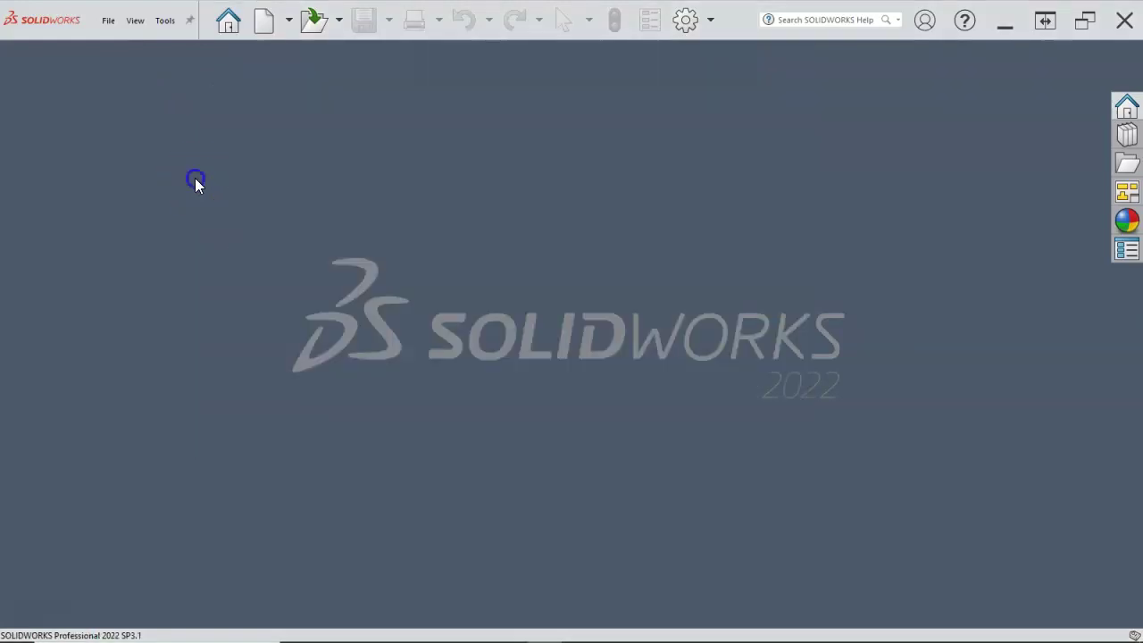
Step: Create a new part document from the standard Part template in the advanced view of the new-document dialog
click(288, 25)
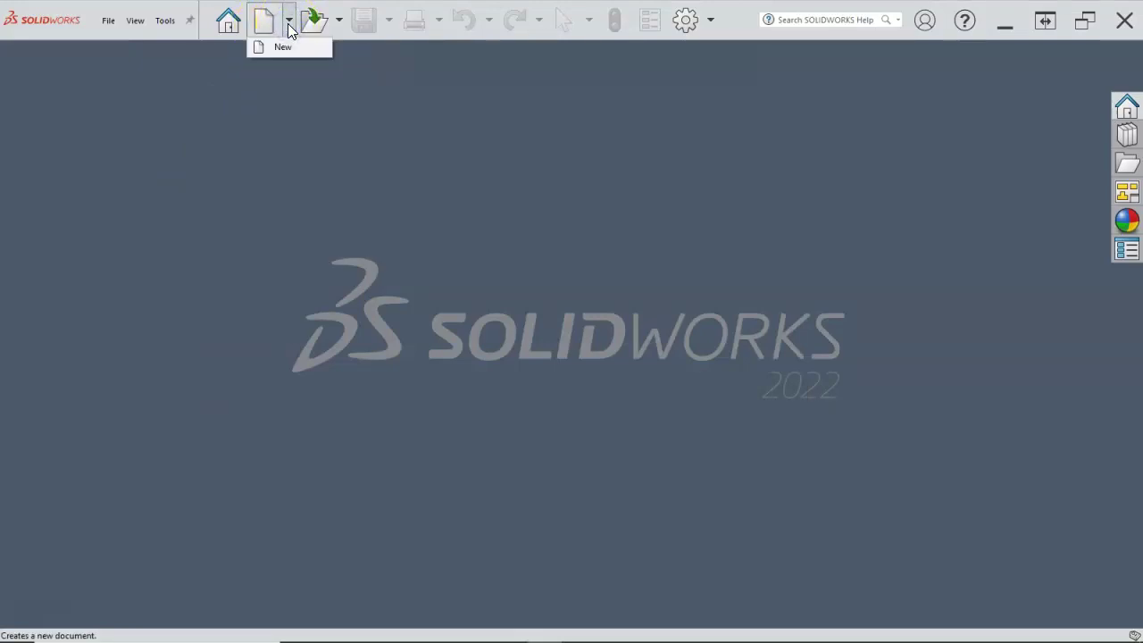
click(260, 27)
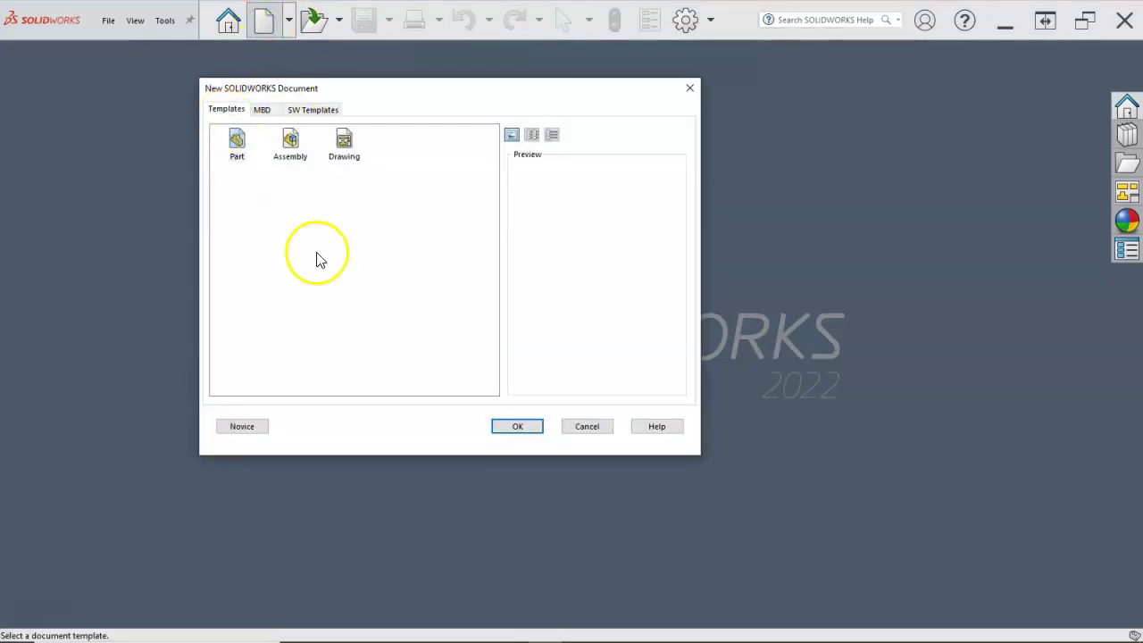
click(243, 426)
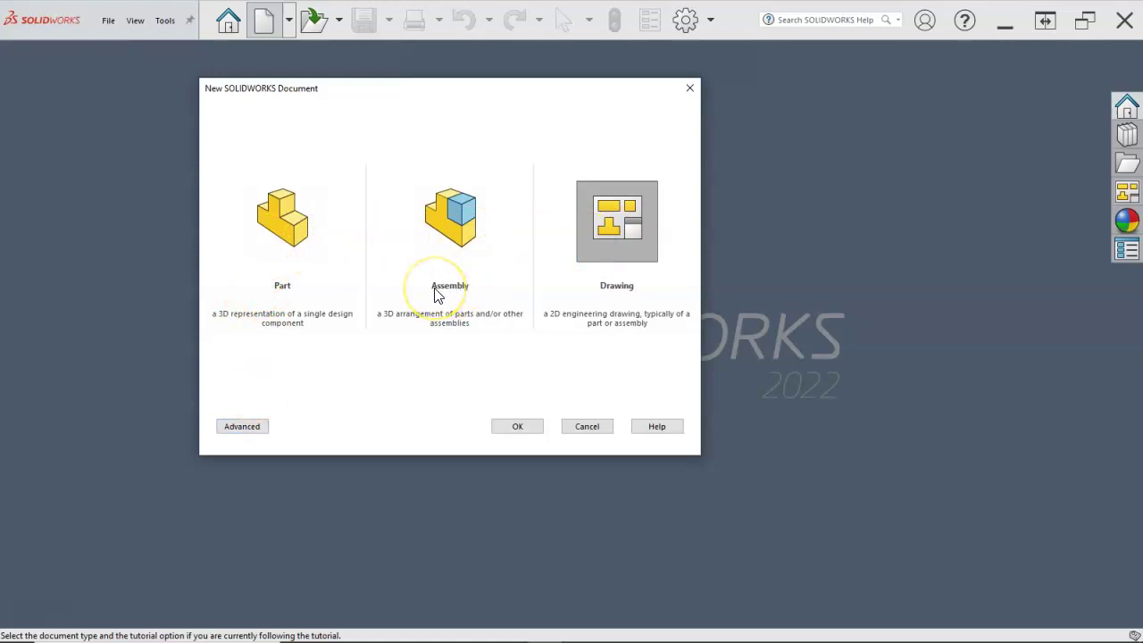
click(245, 428)
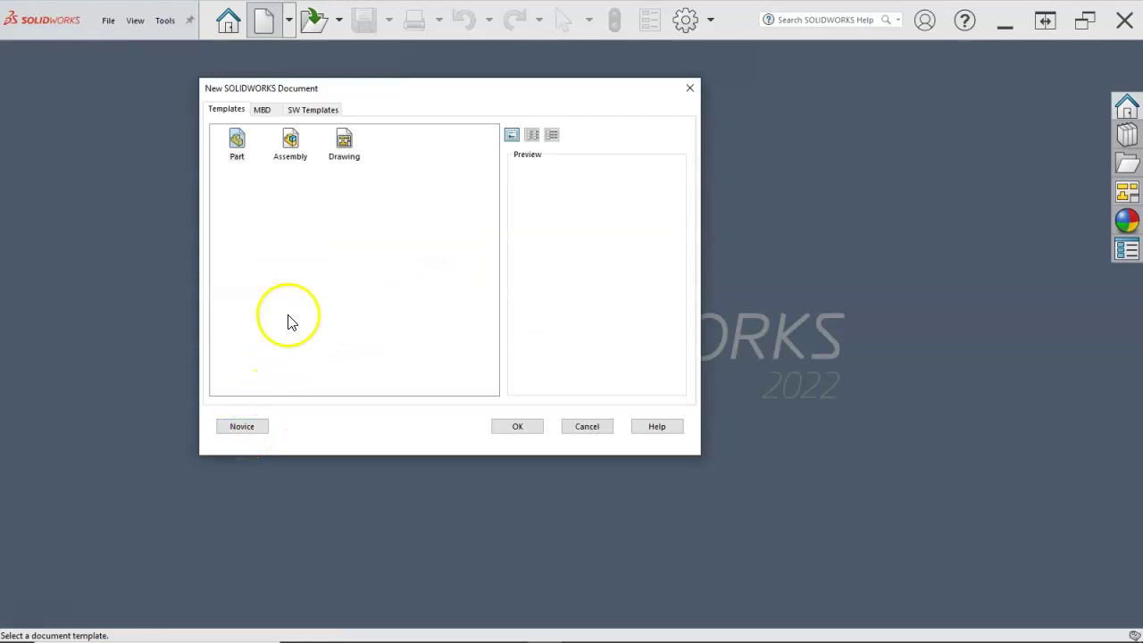
click(237, 146)
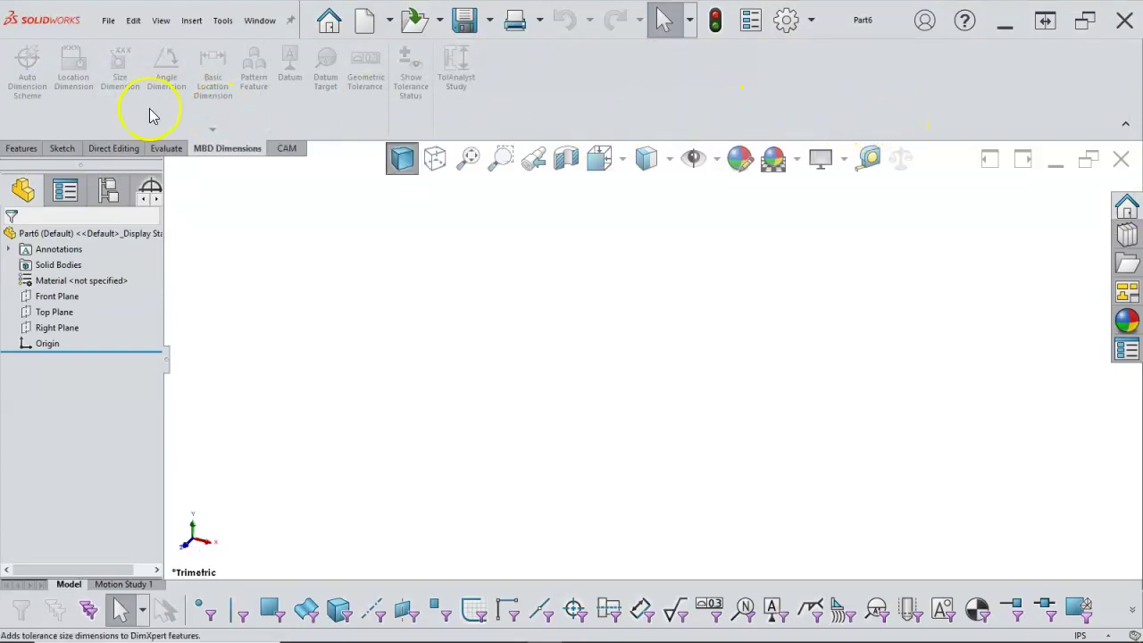
Step: Show the Sketch tools in the CommandManager, collapse the CommandManager and pin it open again
click(63, 149)
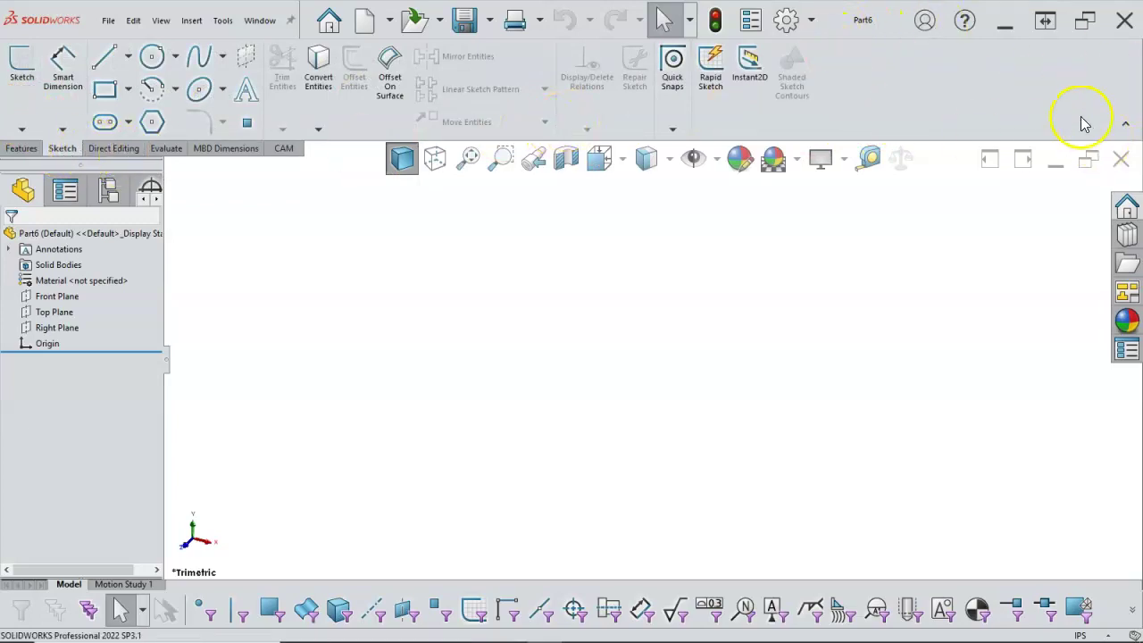
click(1125, 127)
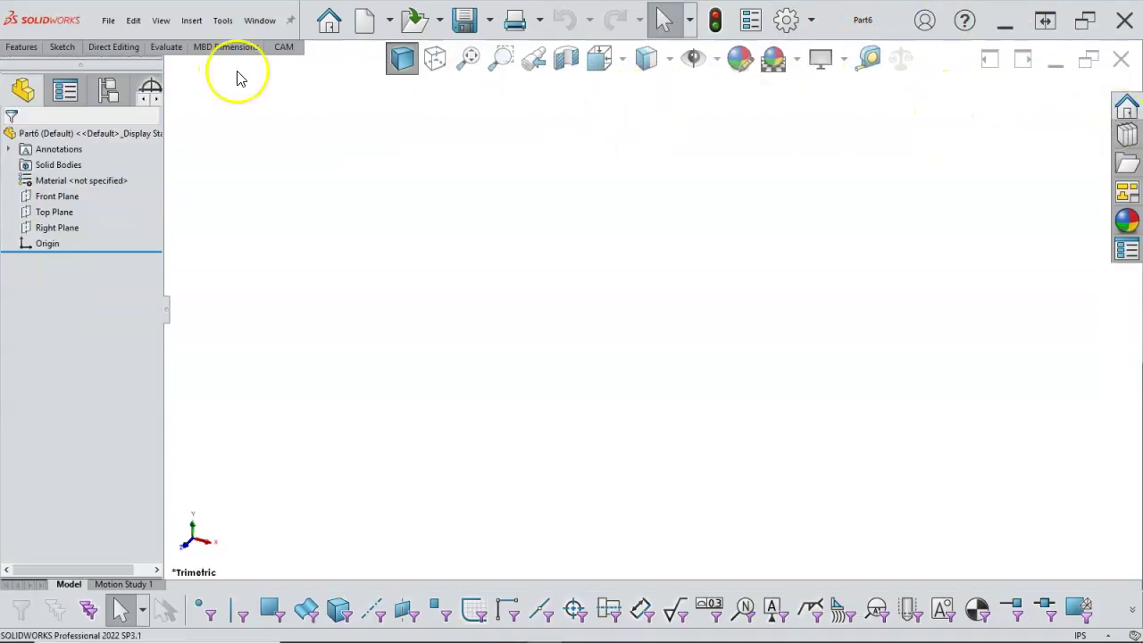
click(67, 49)
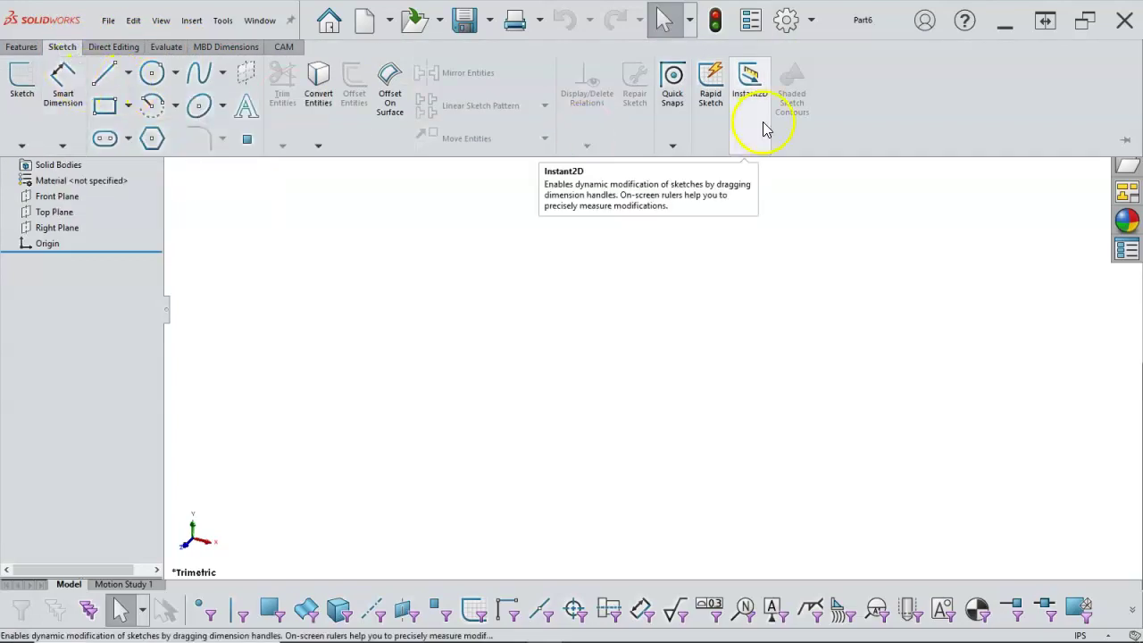
click(1125, 138)
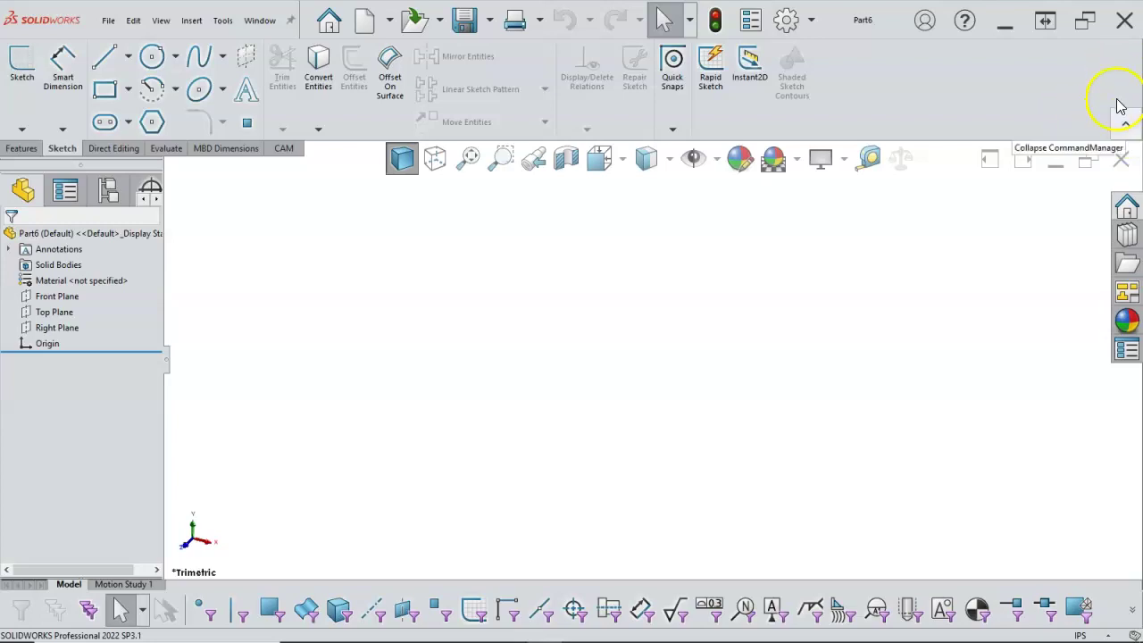
Step: View the SOLIDWORKS Resources in the task pane and collapse the pane again
click(1122, 206)
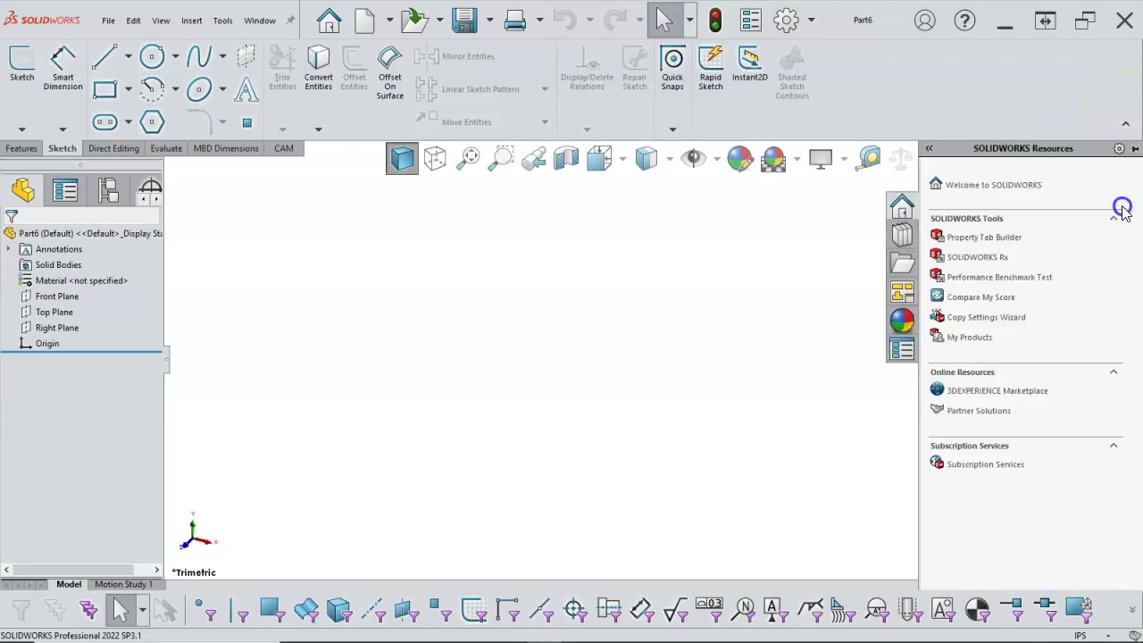
click(1135, 152)
click(761, 255)
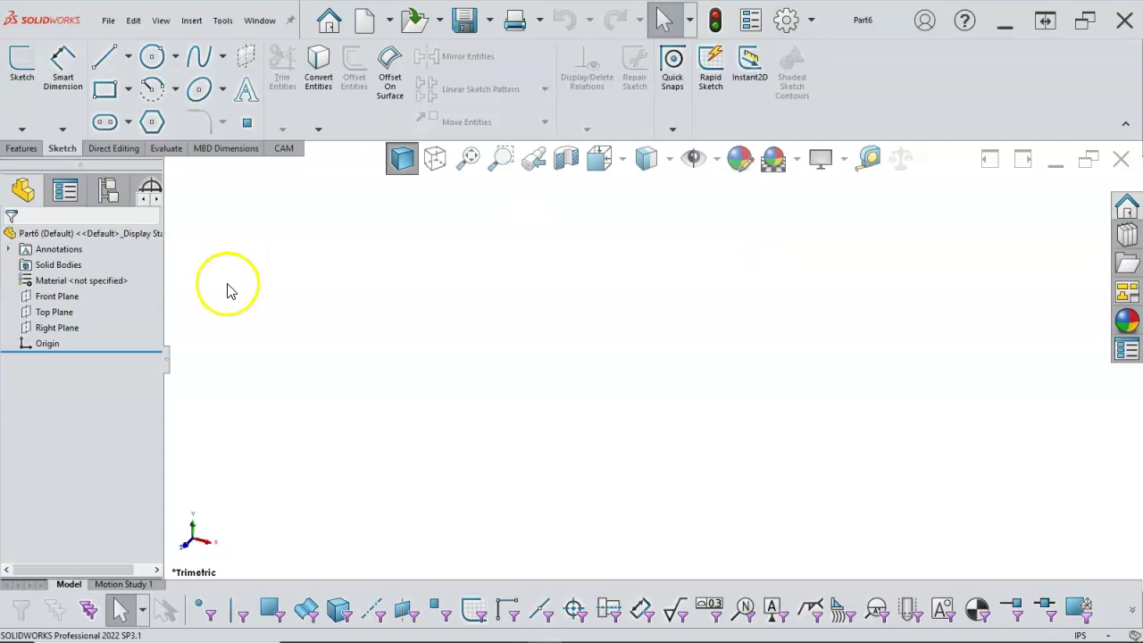
Step: Widen the FeatureManager design tree so that full item names and more of its manager tabs fit
drag(166, 355, 250, 360)
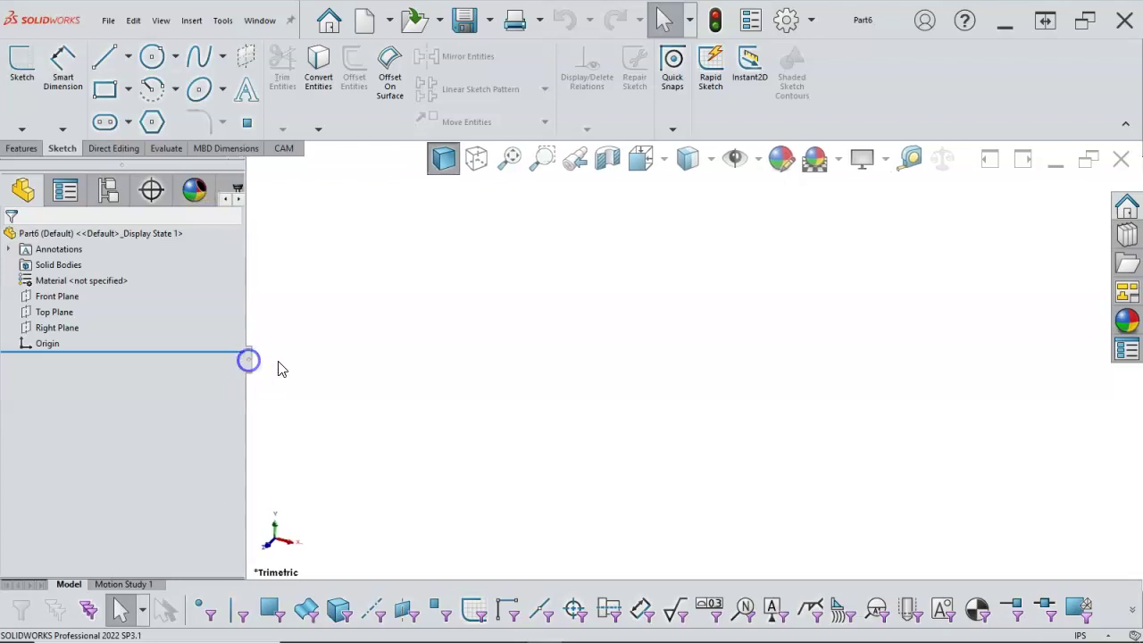
click(299, 285)
click(332, 255)
click(21, 129)
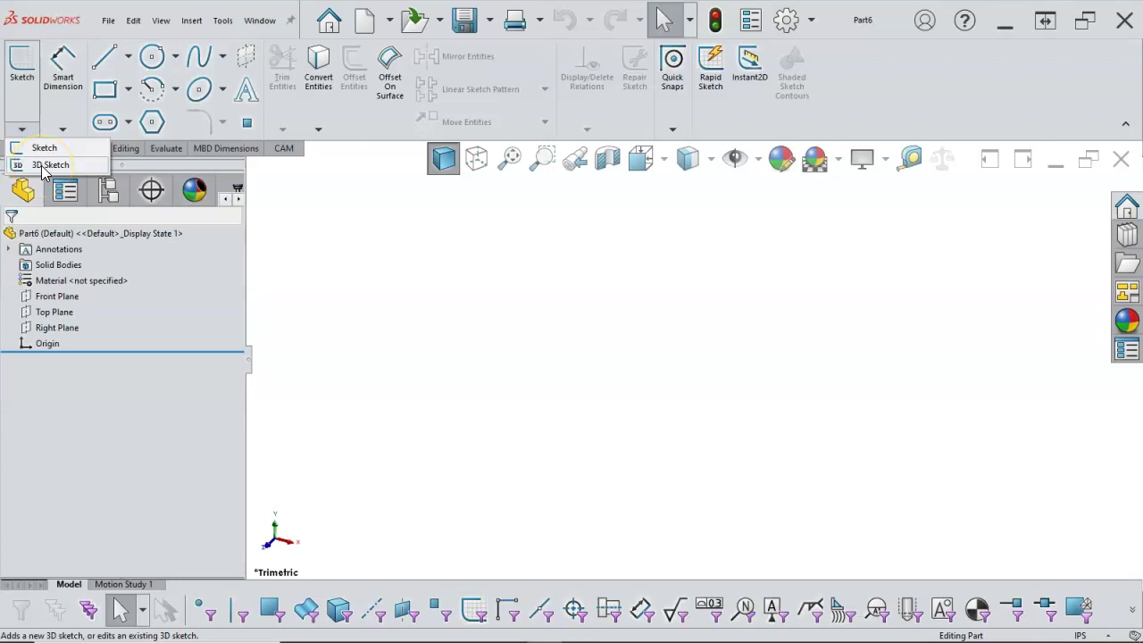
click(39, 152)
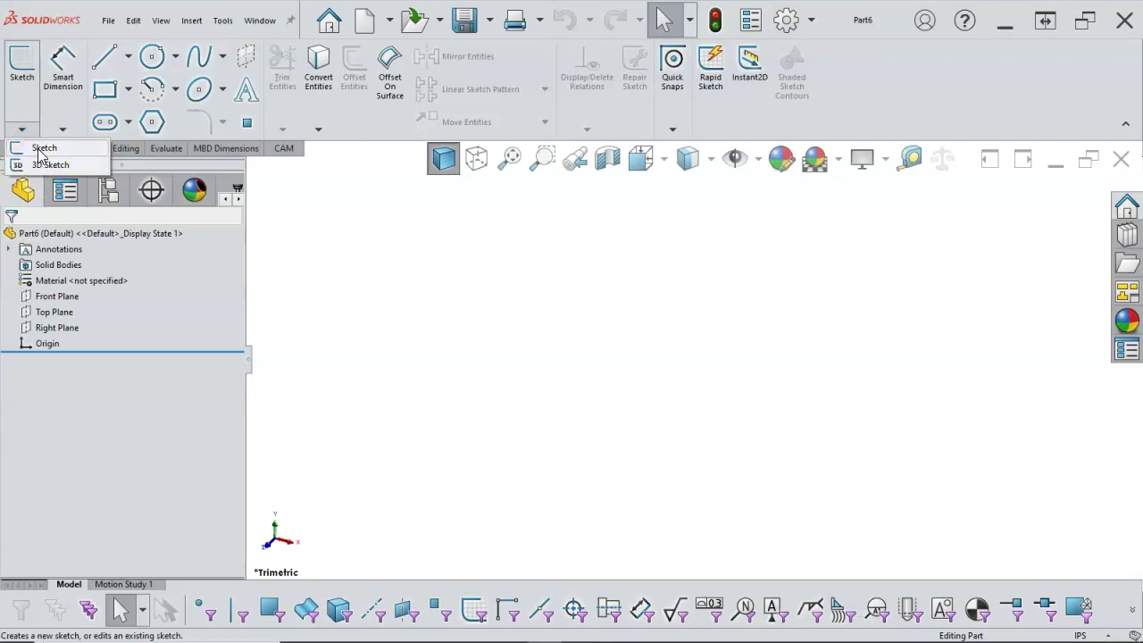
click(28, 89)
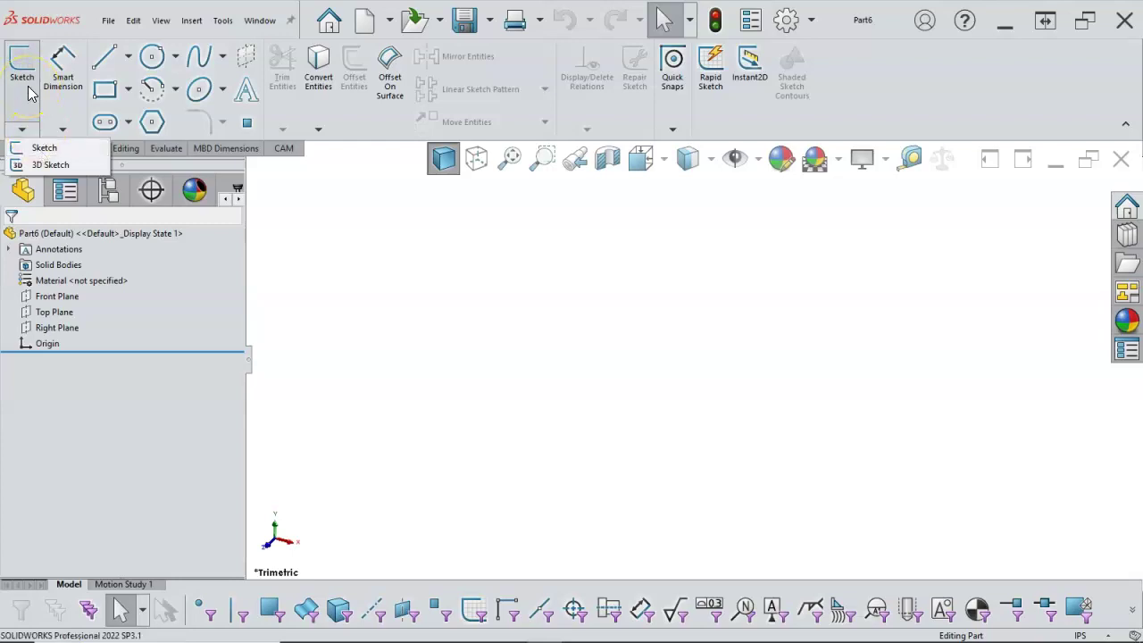
click(28, 88)
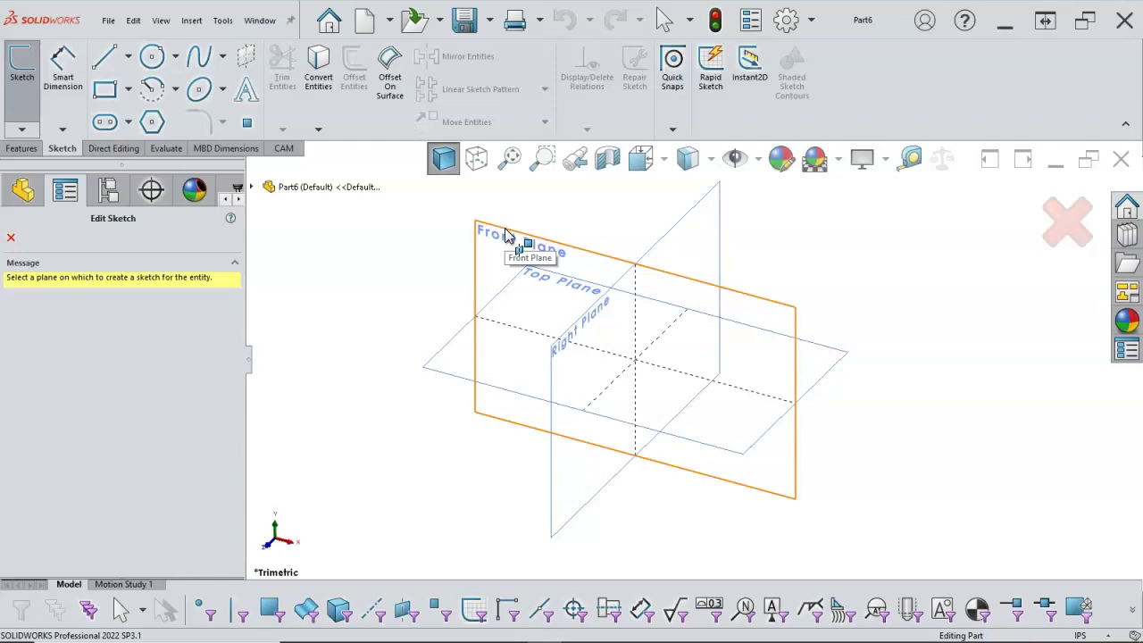
click(9, 236)
click(257, 226)
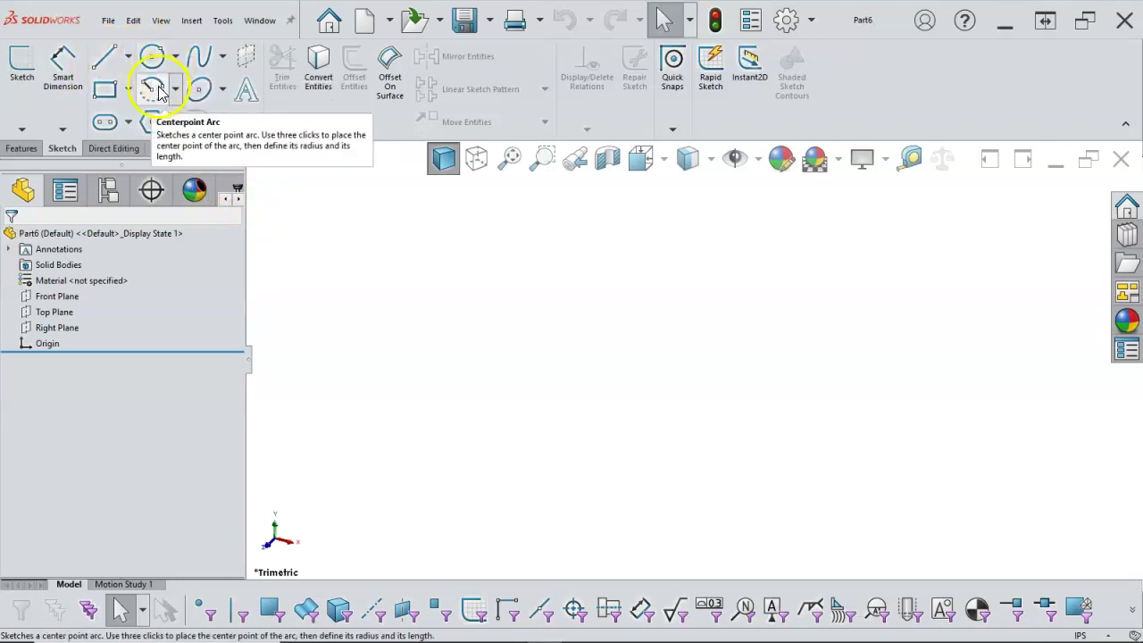
click(102, 57)
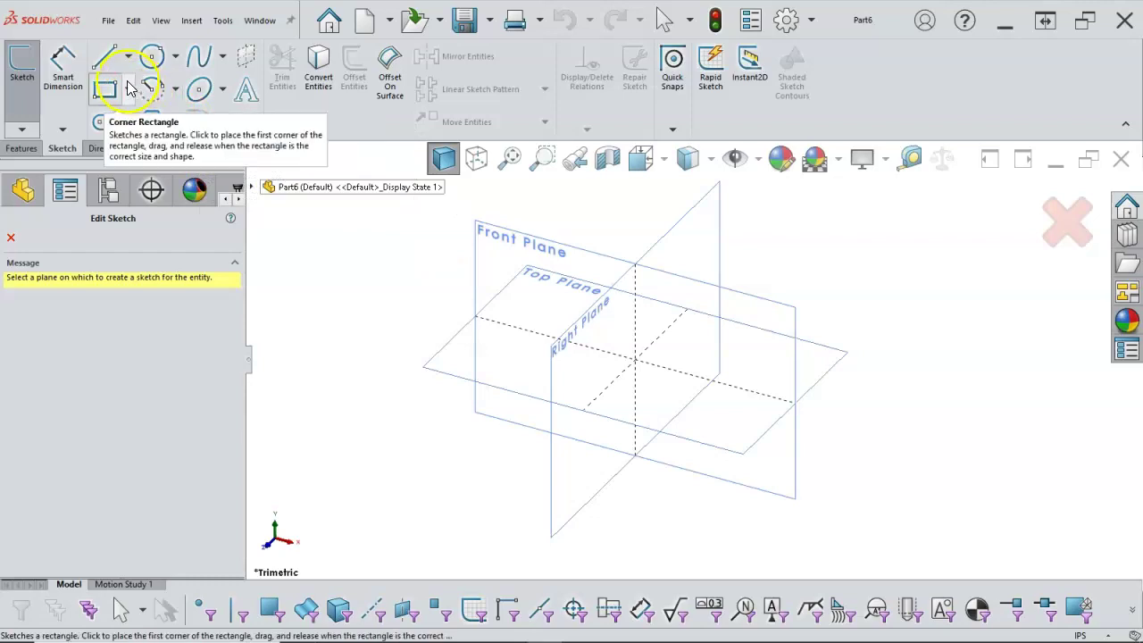
click(11, 236)
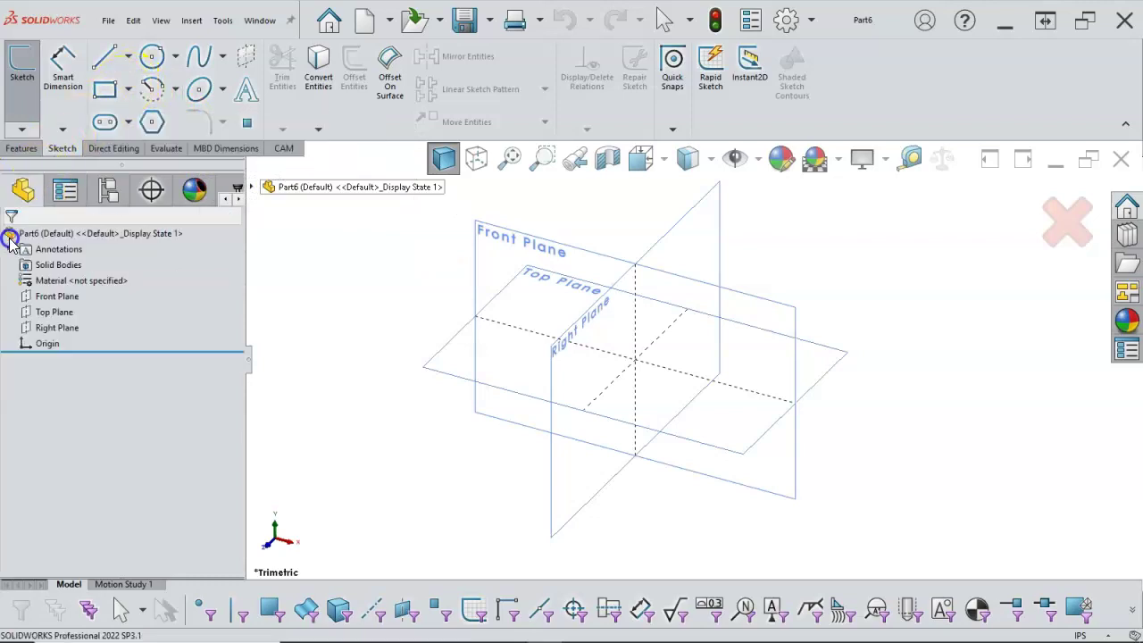
Step: Look at the commands available for the Front, Top and Right planes in the design tree
right_click(69, 299)
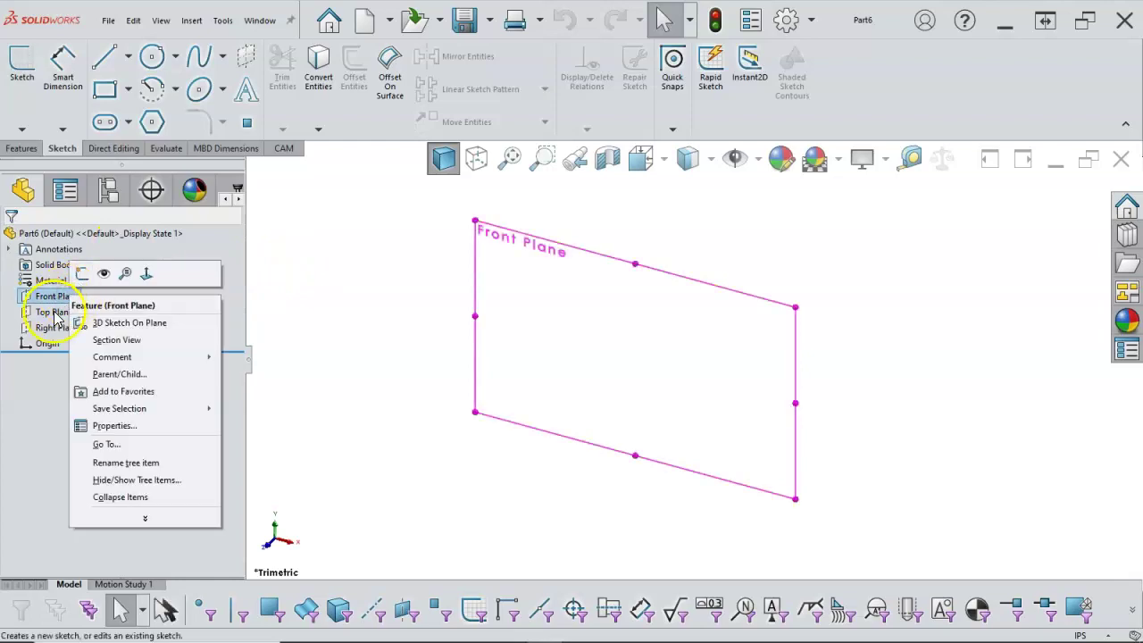
right_click(52, 312)
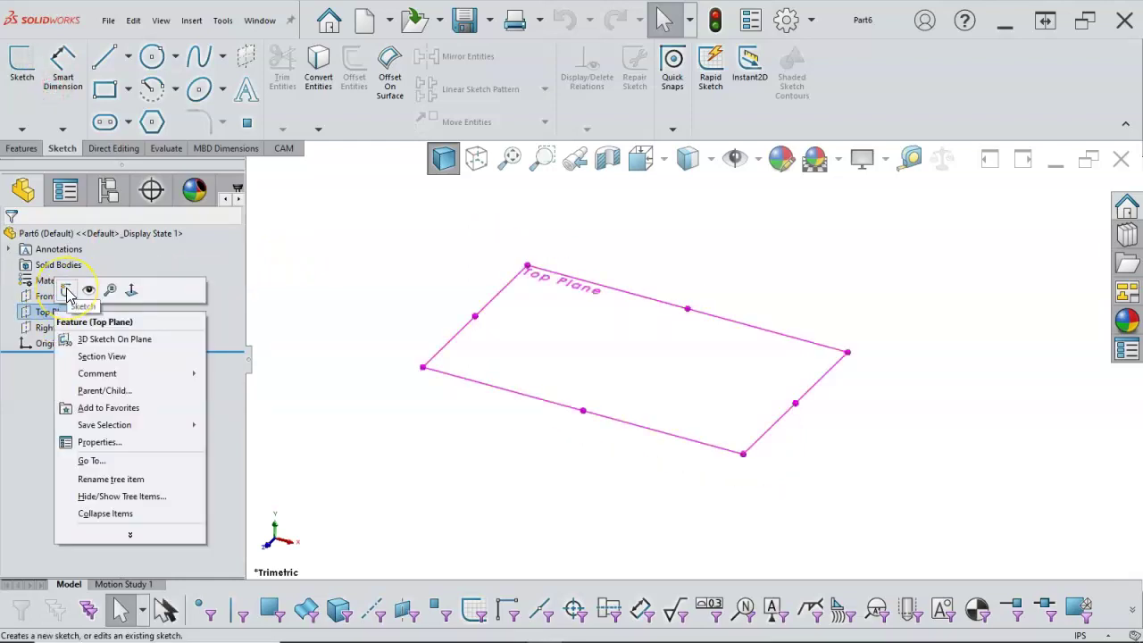
right_click(42, 327)
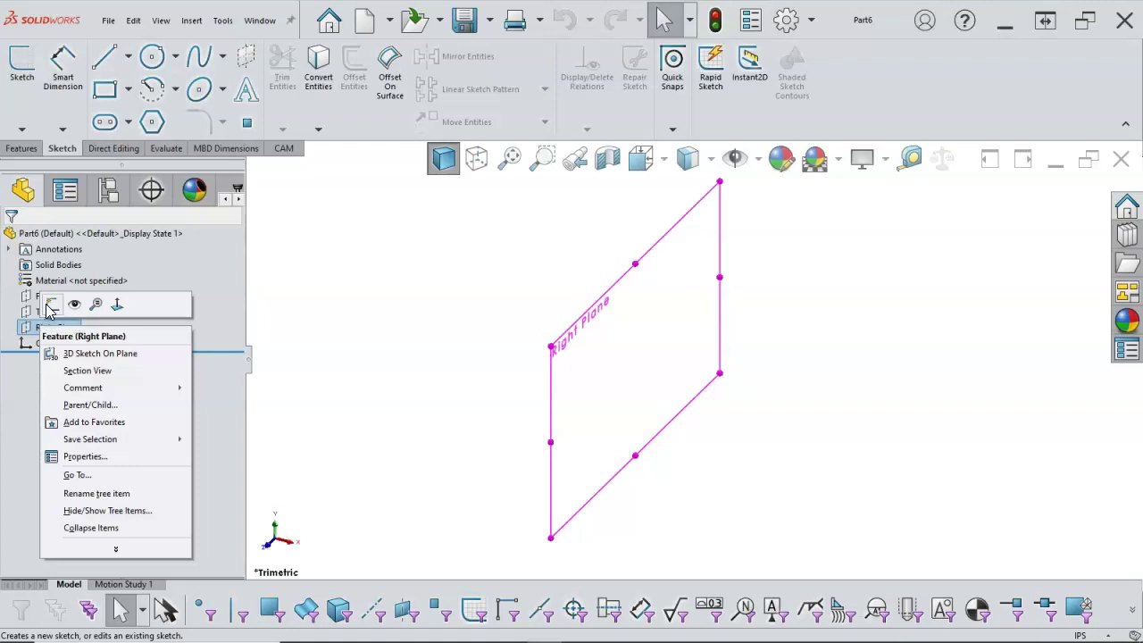
click(310, 290)
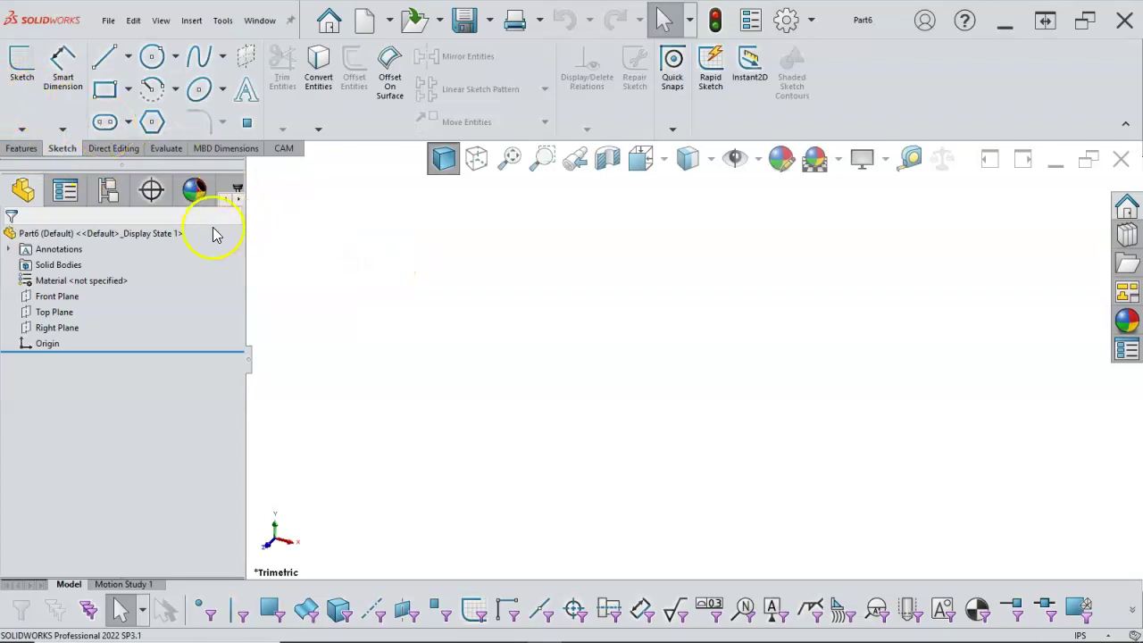
Step: Start a new sketch on the Front Plane and clear the plane selection
right_click(62, 299)
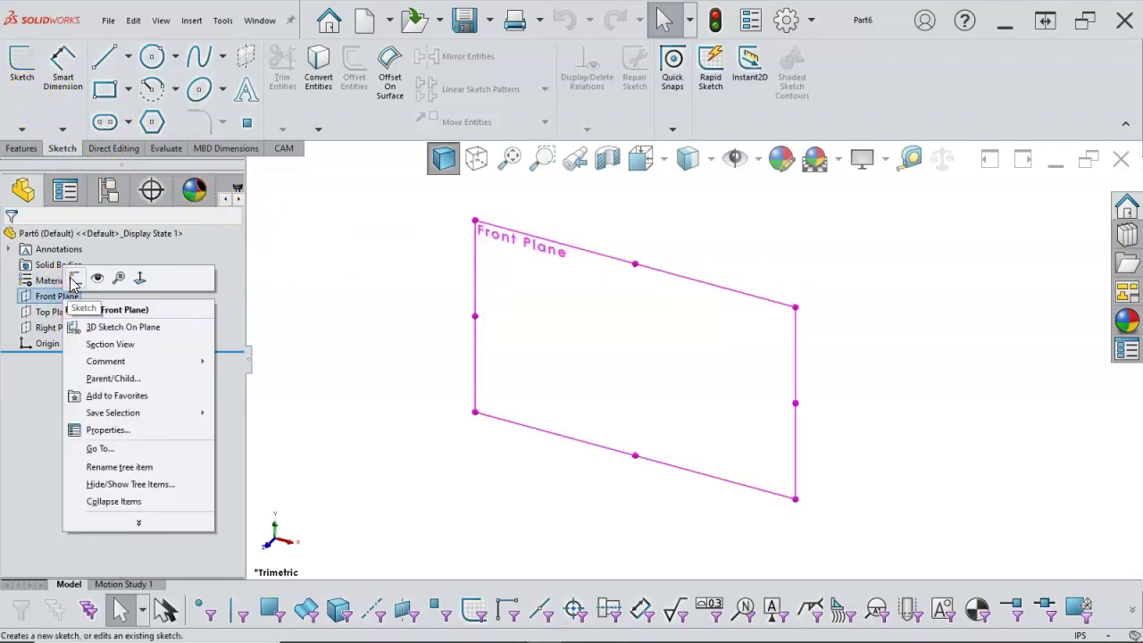
click(74, 280)
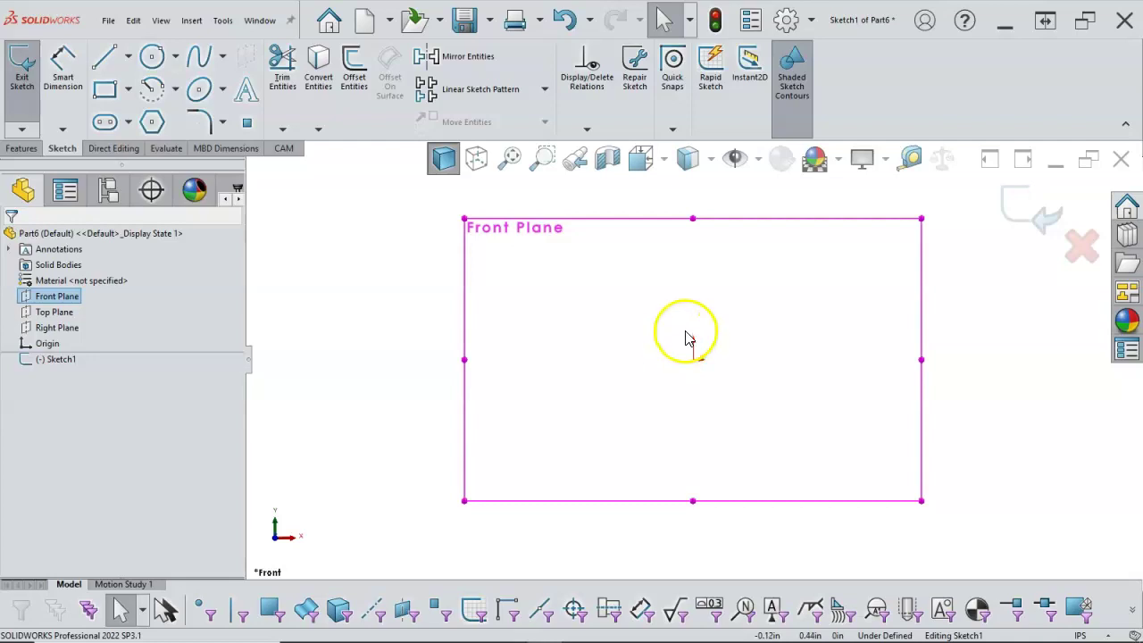
click(435, 264)
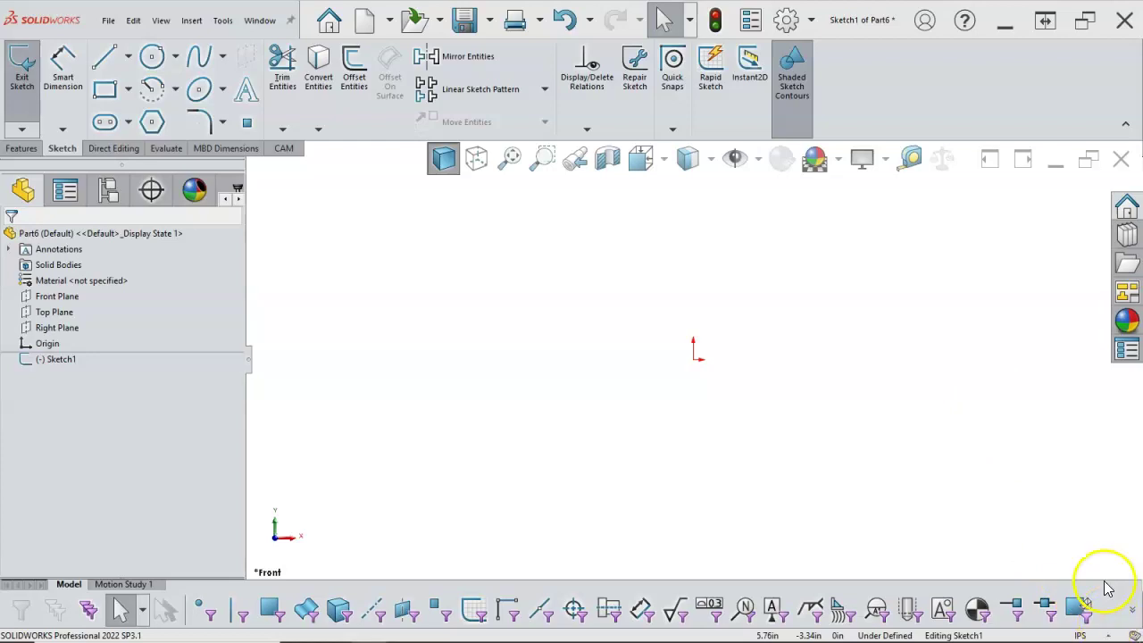
Step: Set the document's unit system to MMGS (millimeter, gram, second)
click(1108, 636)
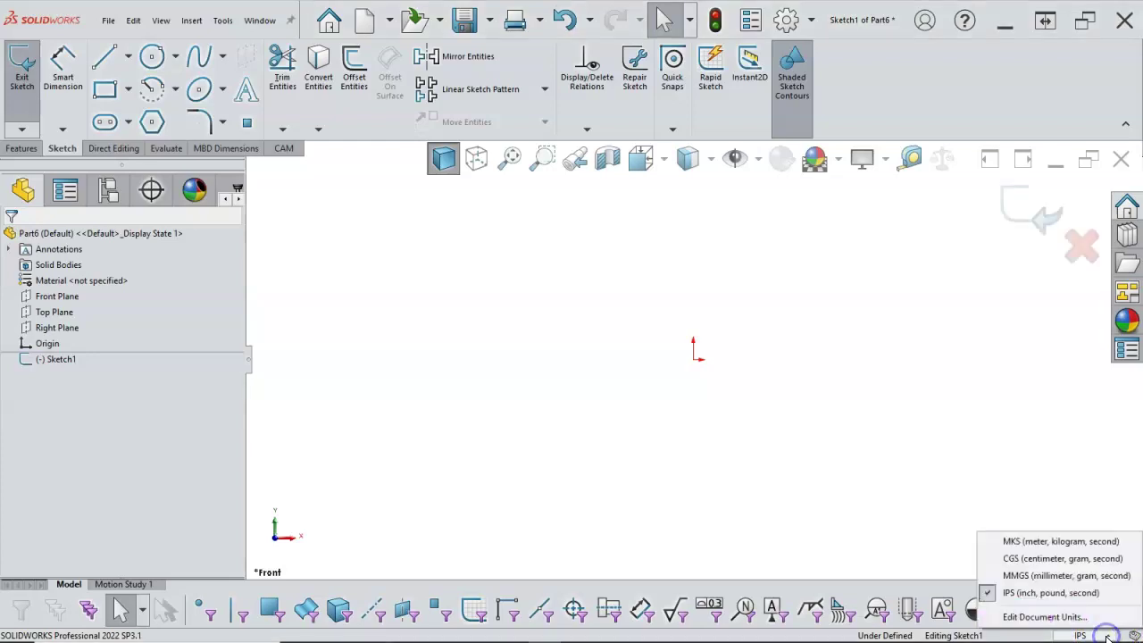
click(1051, 579)
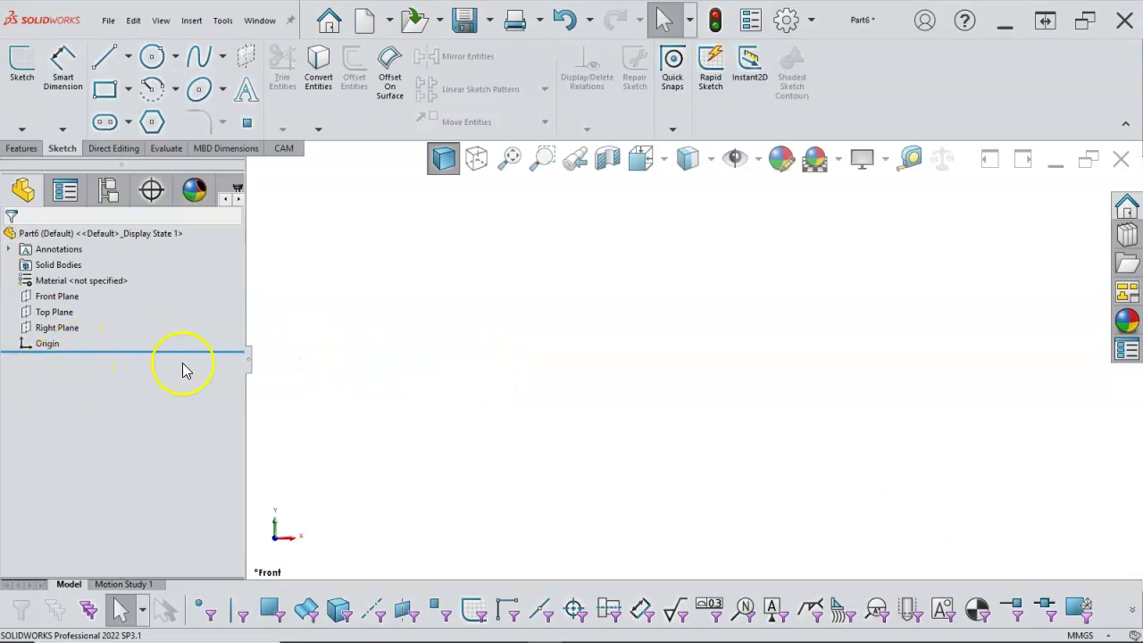
Step: Turn on the visibility of origins in the graphics area
click(758, 161)
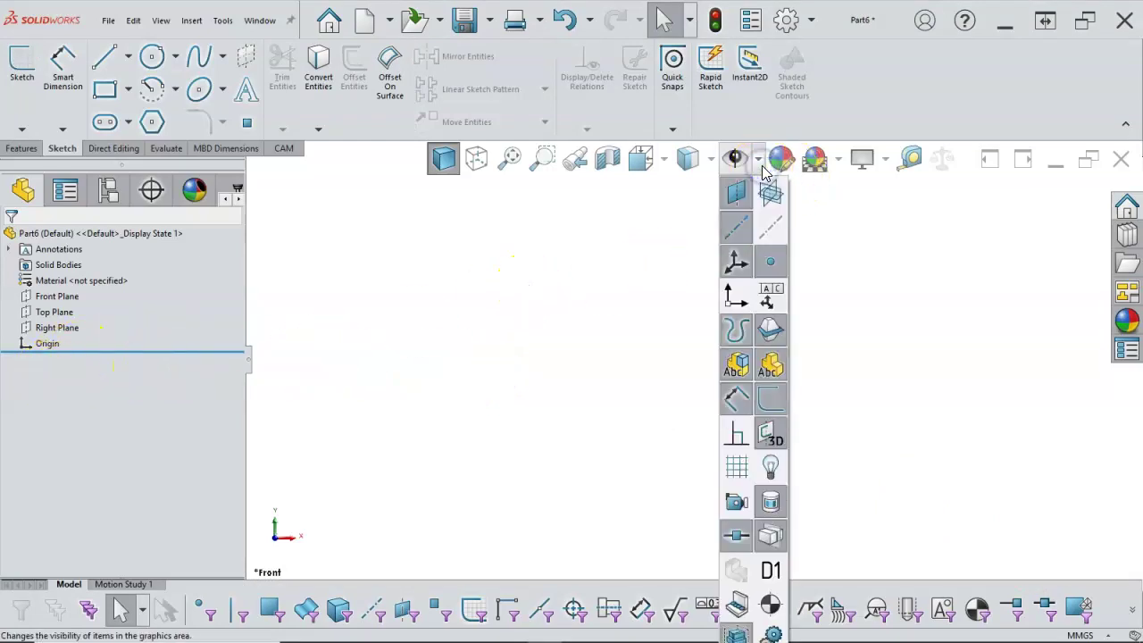
click(756, 159)
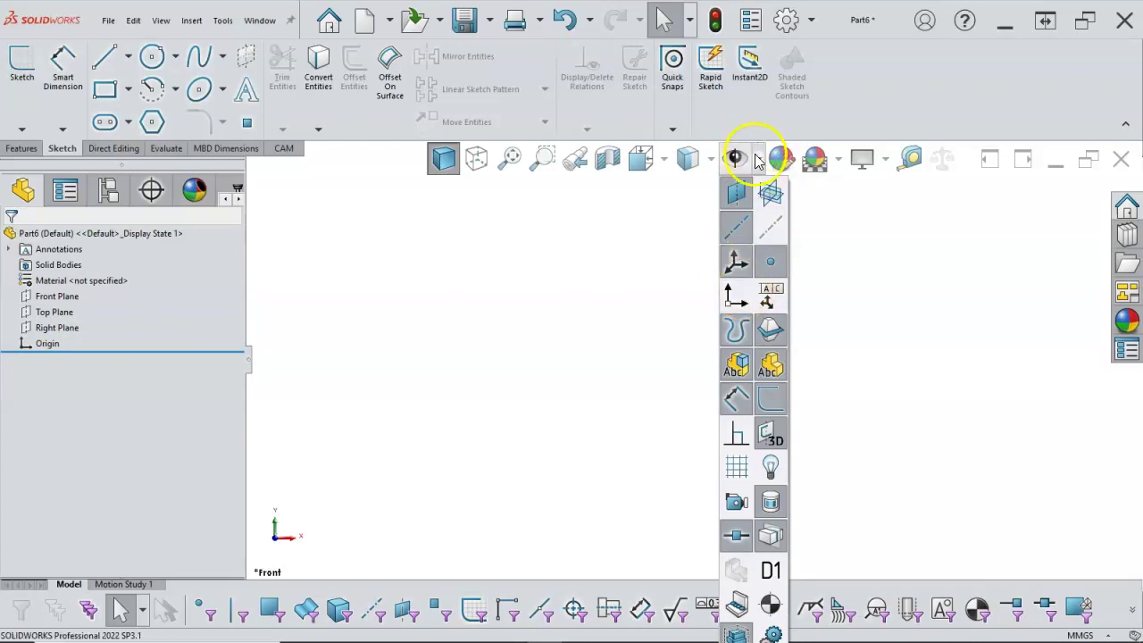
click(735, 293)
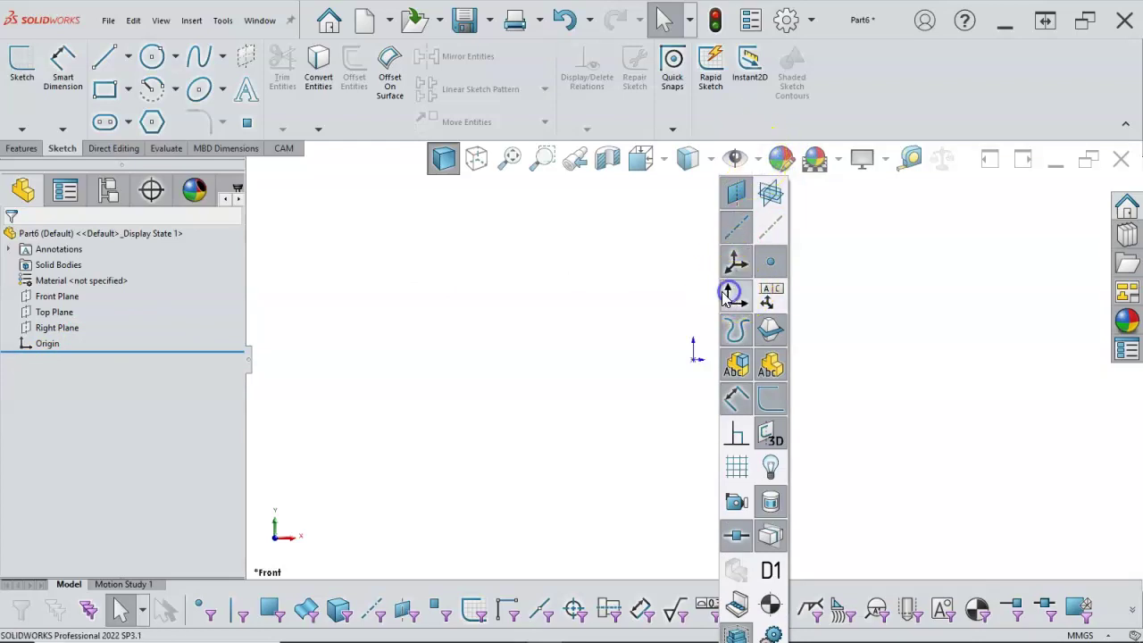
click(666, 304)
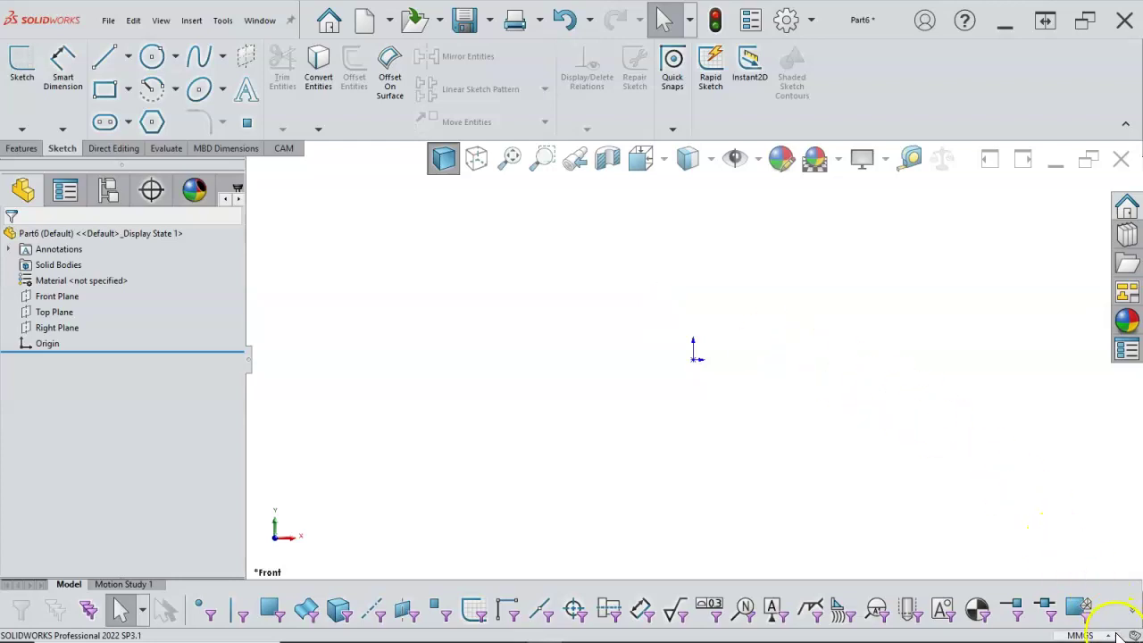
Step: Set the dual dimension length to three decimal places (.123) in the document's unit properties and apply the change
click(1085, 635)
click(1040, 616)
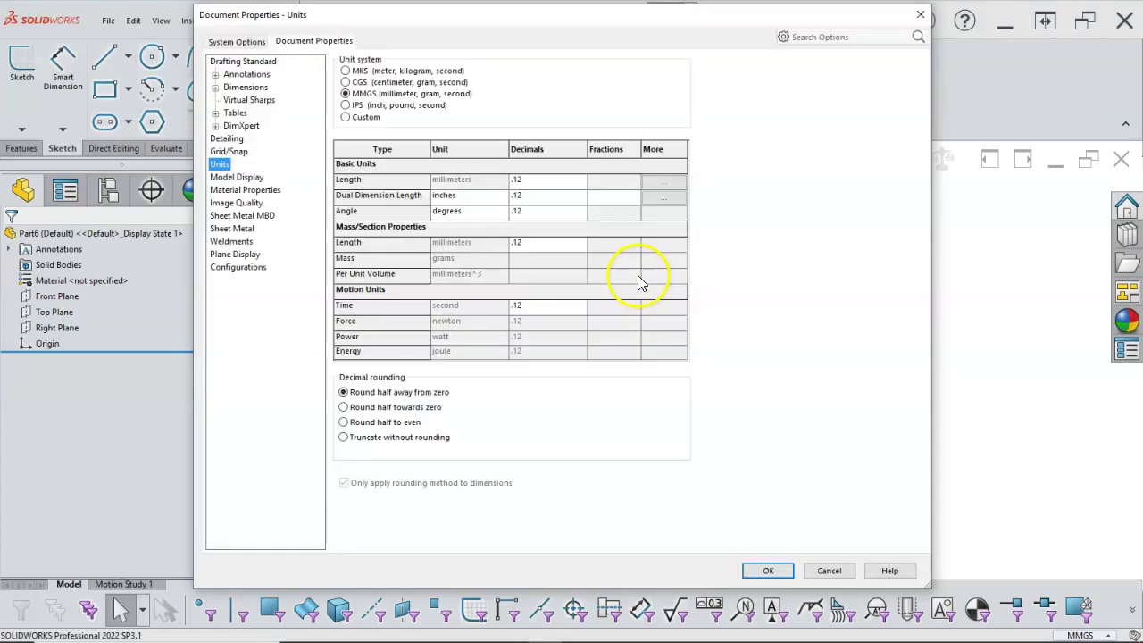
click(536, 199)
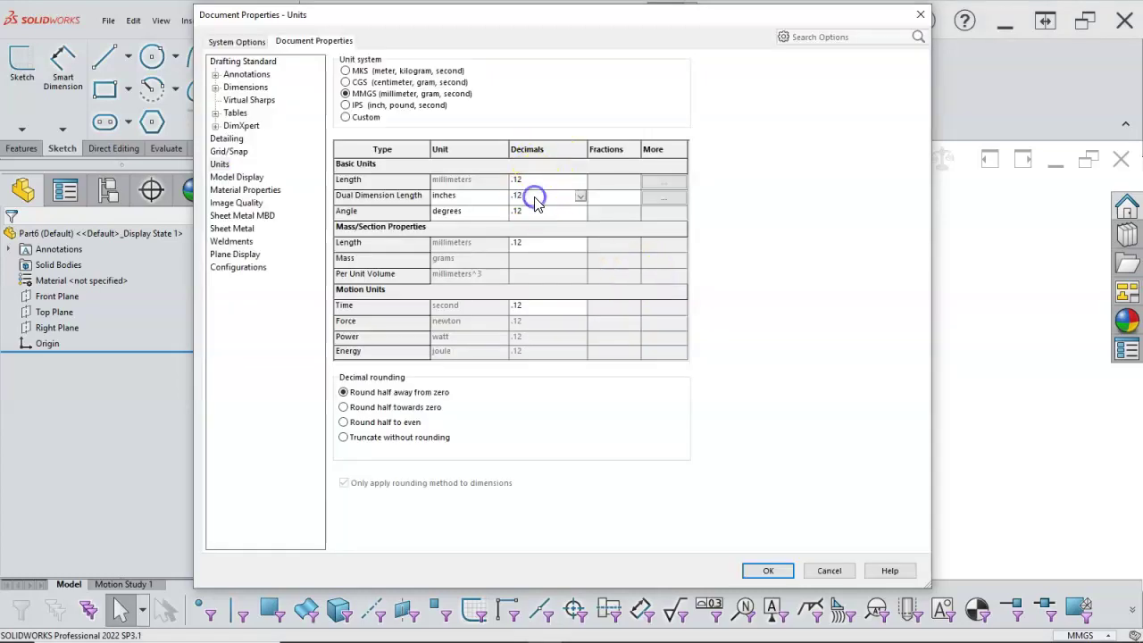
click(580, 196)
click(534, 218)
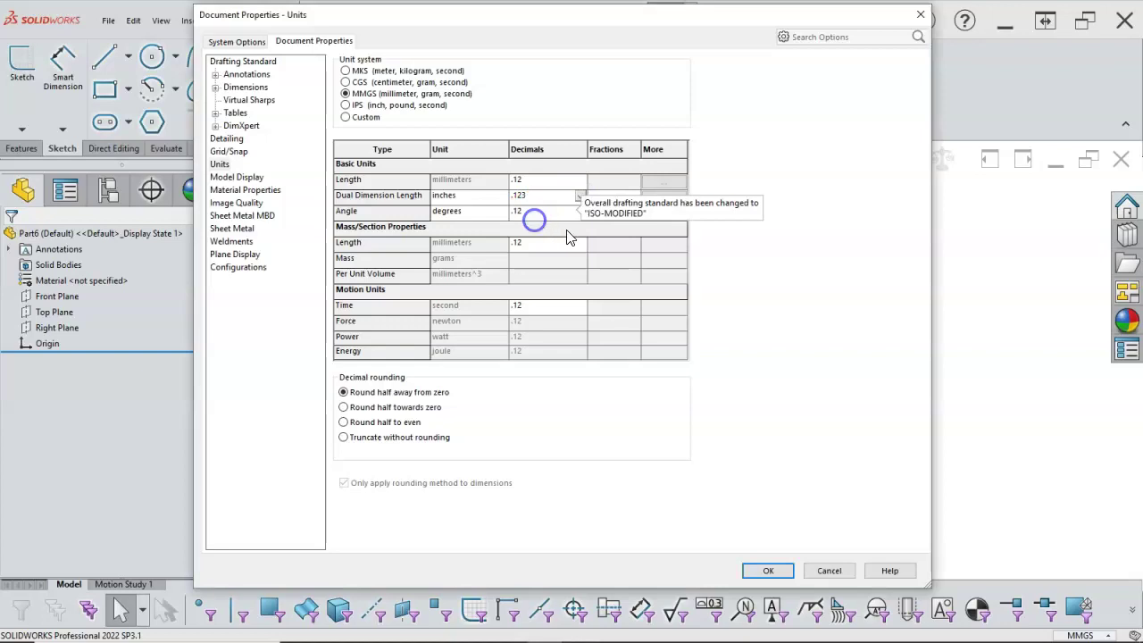
click(769, 570)
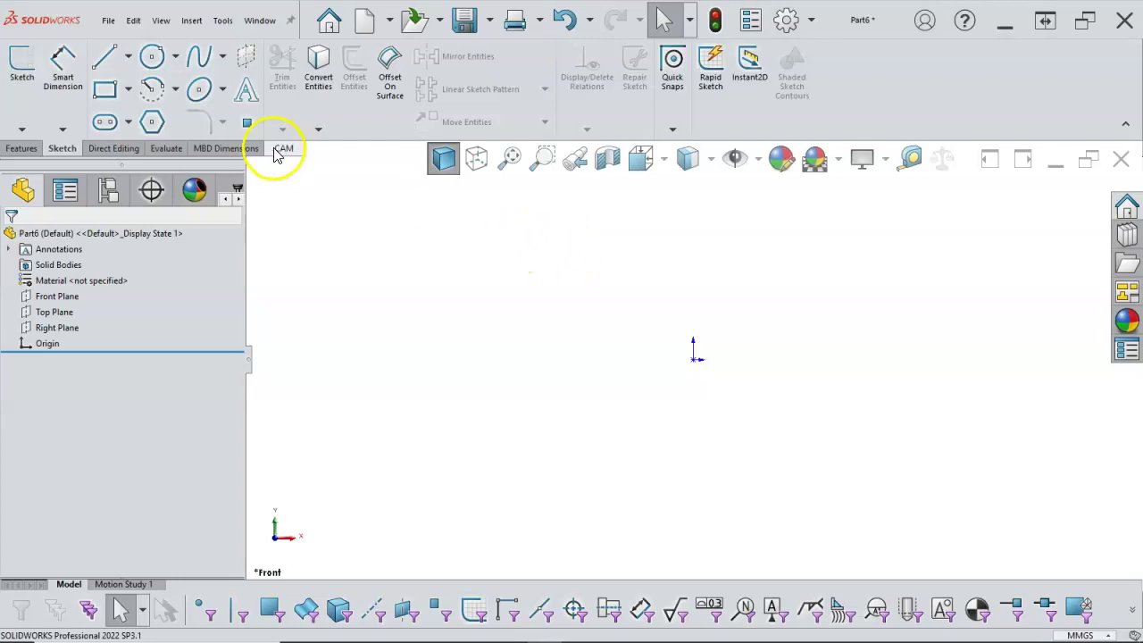
Step: Start a sketch on the Front Plane and exit it without drawing anything
click(24, 79)
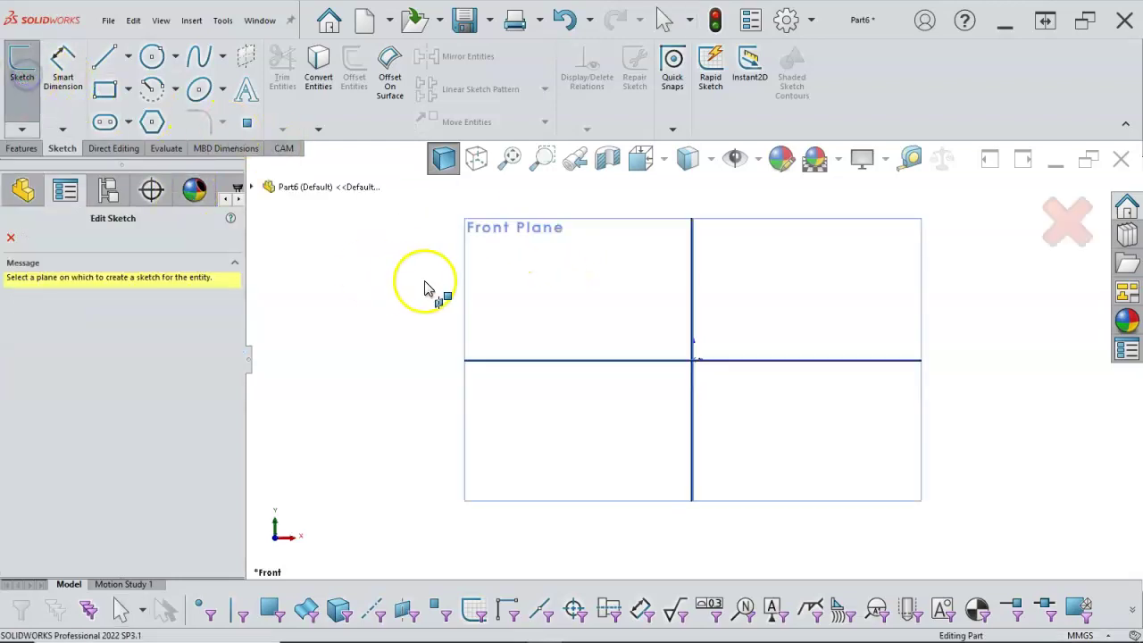
click(467, 271)
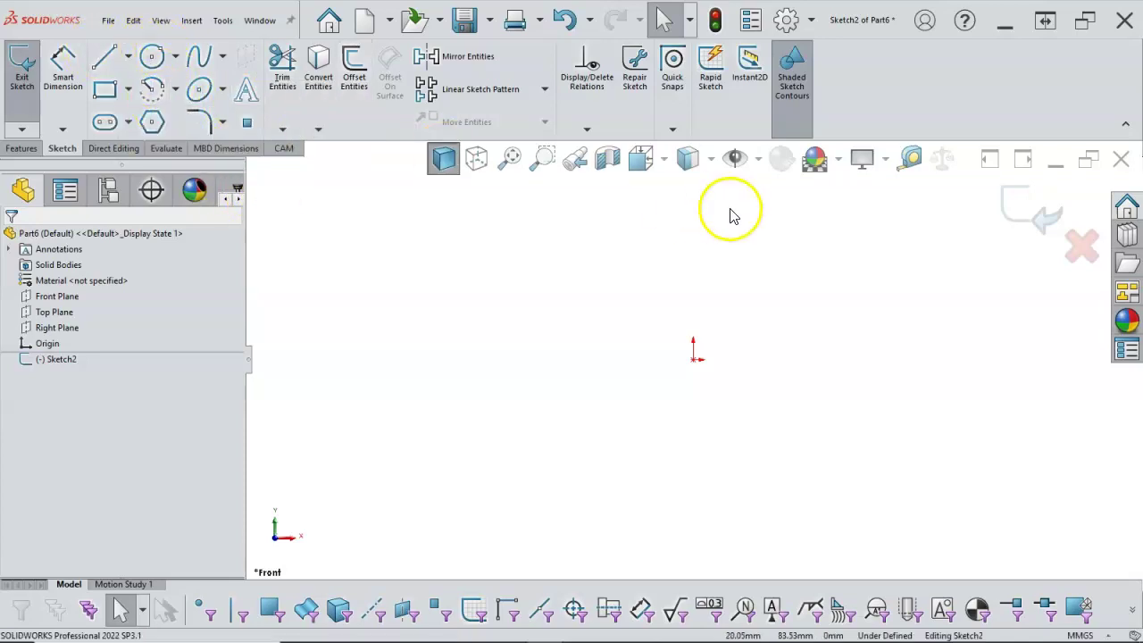
click(1005, 208)
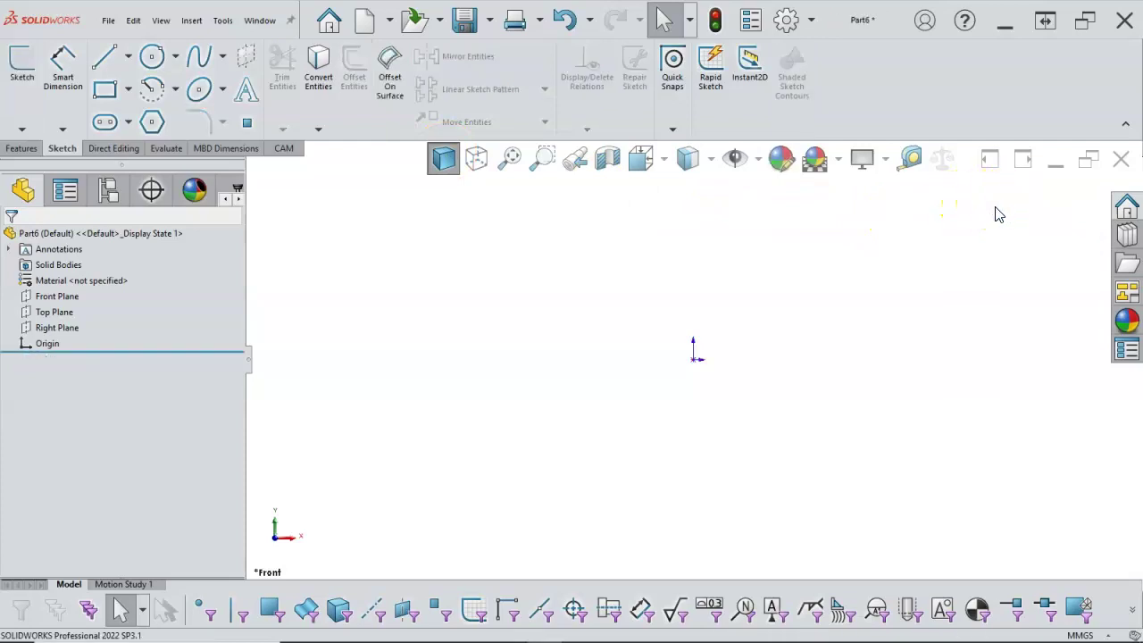